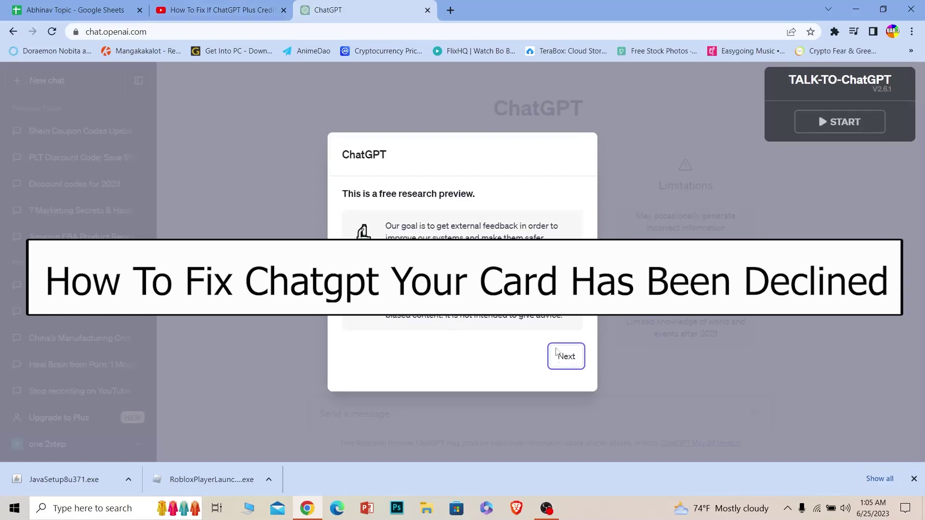
Step: Dismiss the ChatGPT free research preview notice to reveal the home page
click(571, 345)
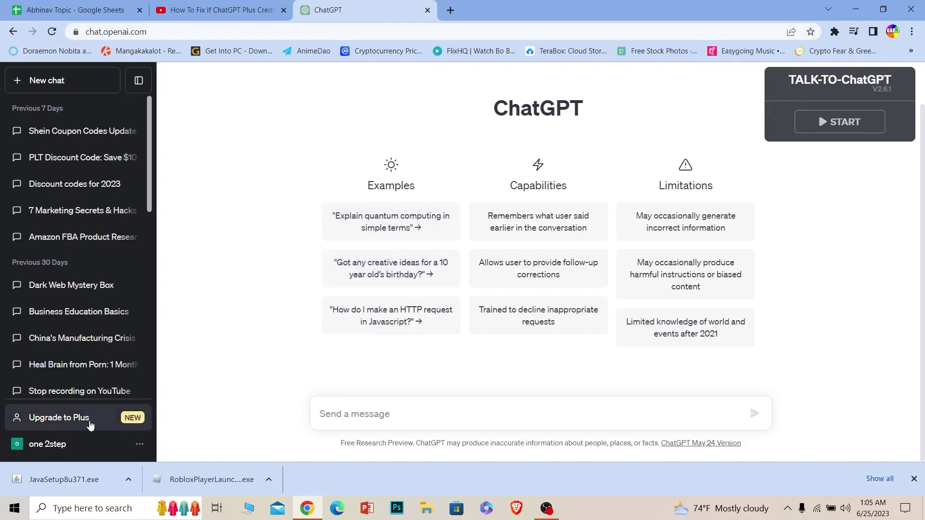
Step: Choose the ChatGPT Plus plan from the Your plan dialog to reach the $20/month checkout
click(90, 424)
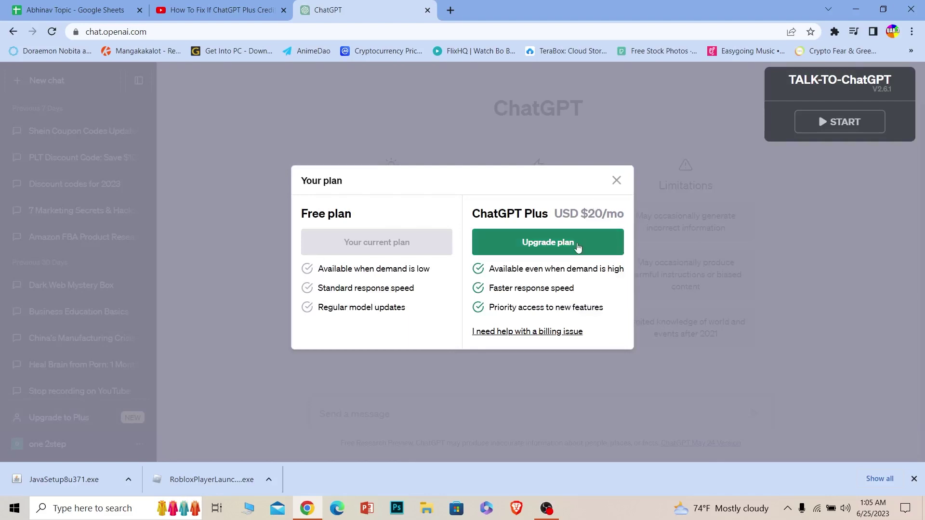
click(577, 245)
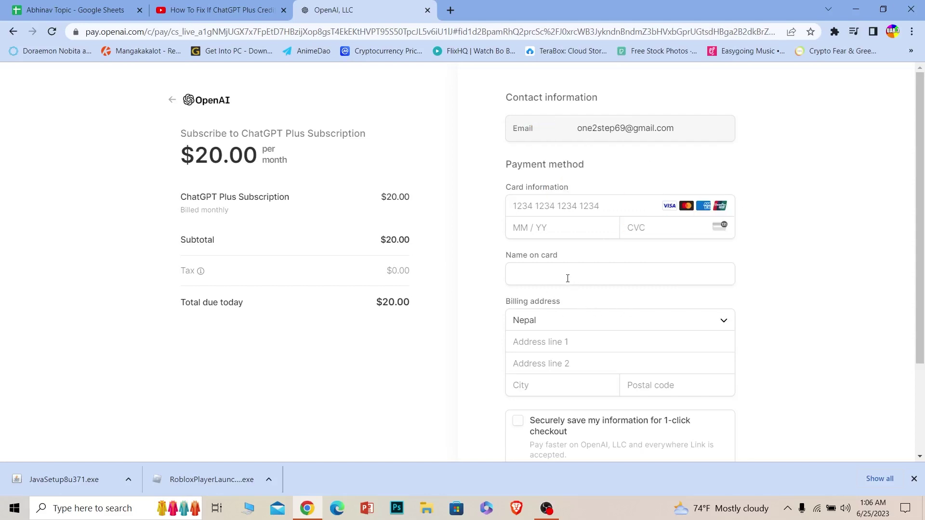
scroll(567, 279, down, 1)
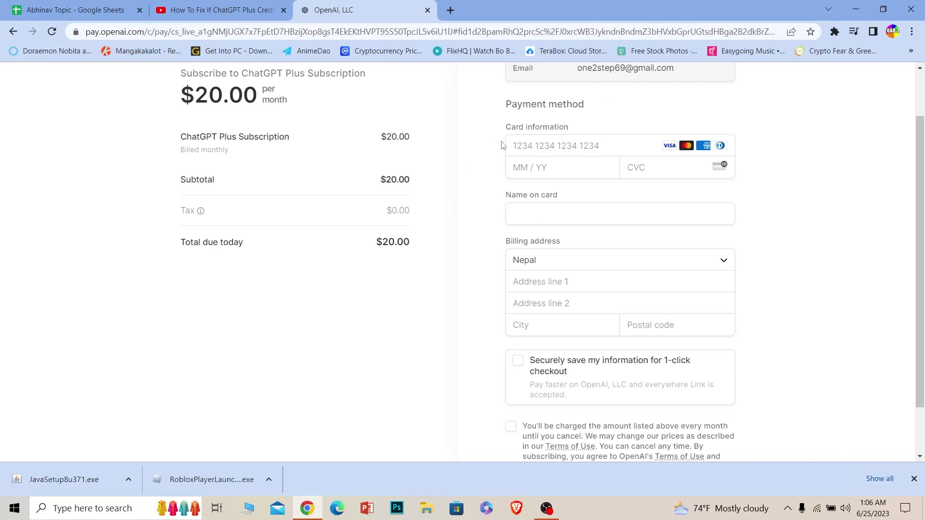
scroll(444, 200, up, 1)
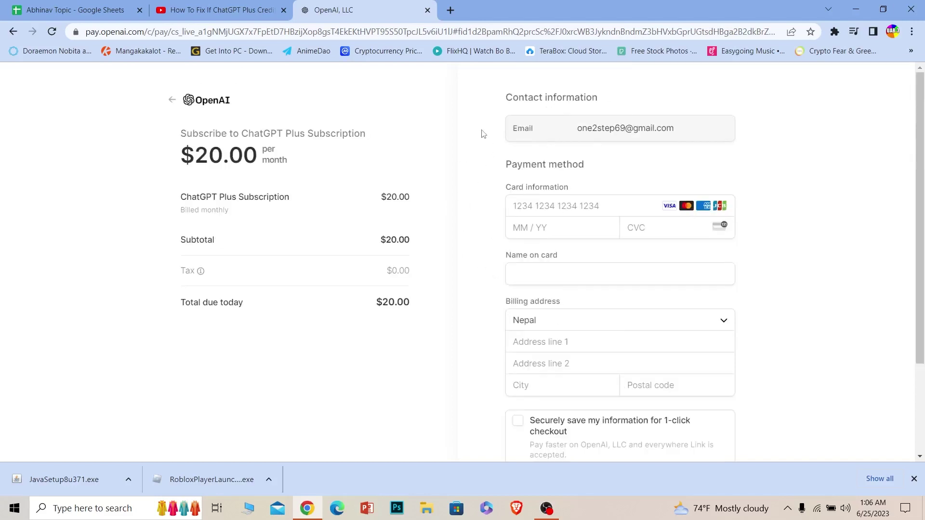
Step: Replace the OpenAI, LLC checkout tab with a new blank tab
click(451, 11)
click(427, 10)
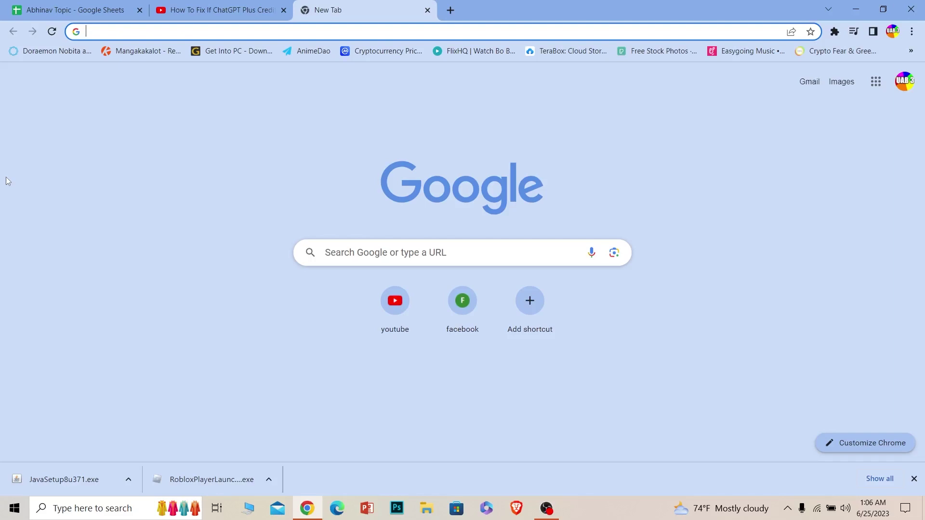
text(co)
Step: Search Google for 'contact chat gpt support' and open OpenAI's 'How can I contact support?' article
key(Down)
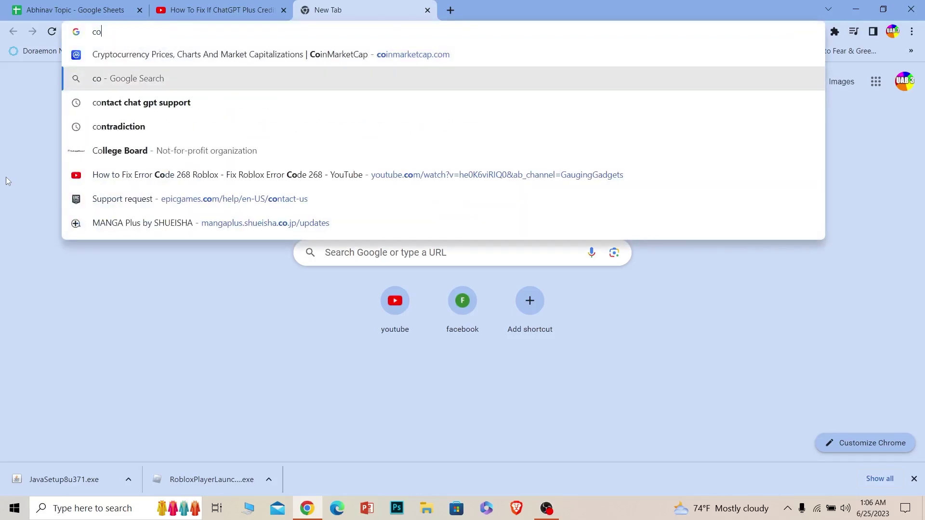
key(Down)
key(Return)
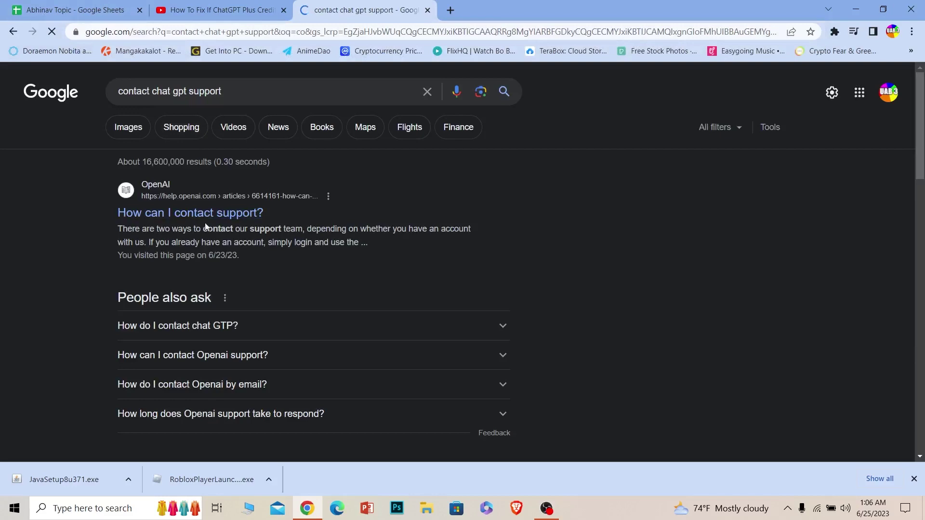
scroll(206, 228, down, 2)
scroll(196, 205, up, 2)
click(221, 213)
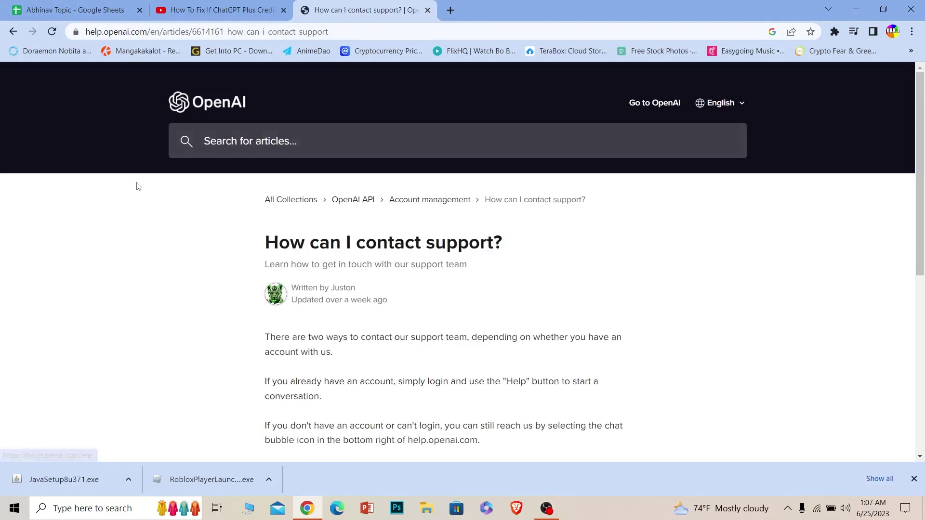
scroll(703, 343, down, 3)
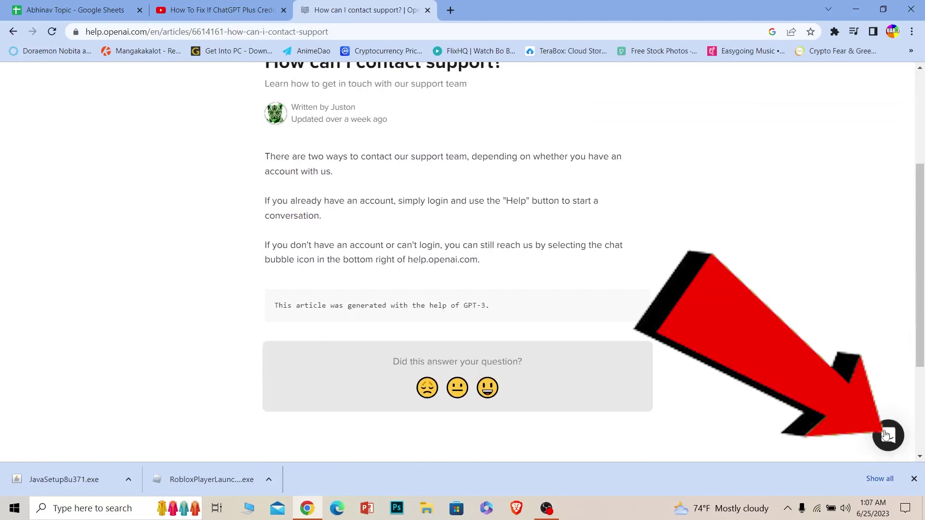
Step: Start a new Help Center support message with topic 'Other', then return to the Messages list
click(888, 435)
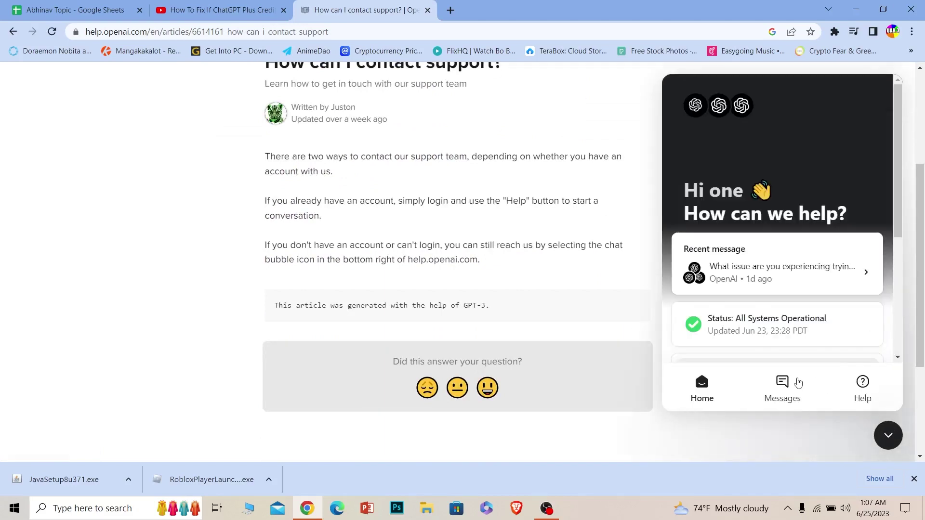
click(782, 386)
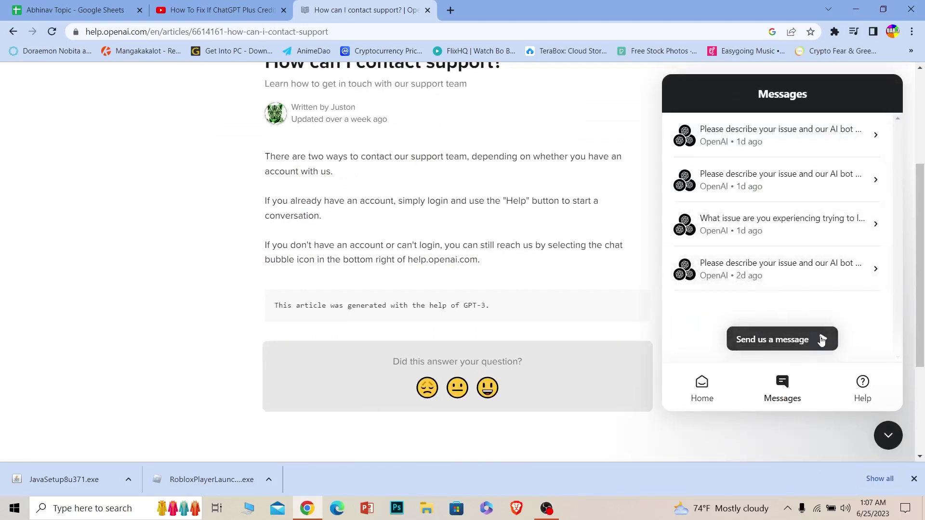
click(782, 339)
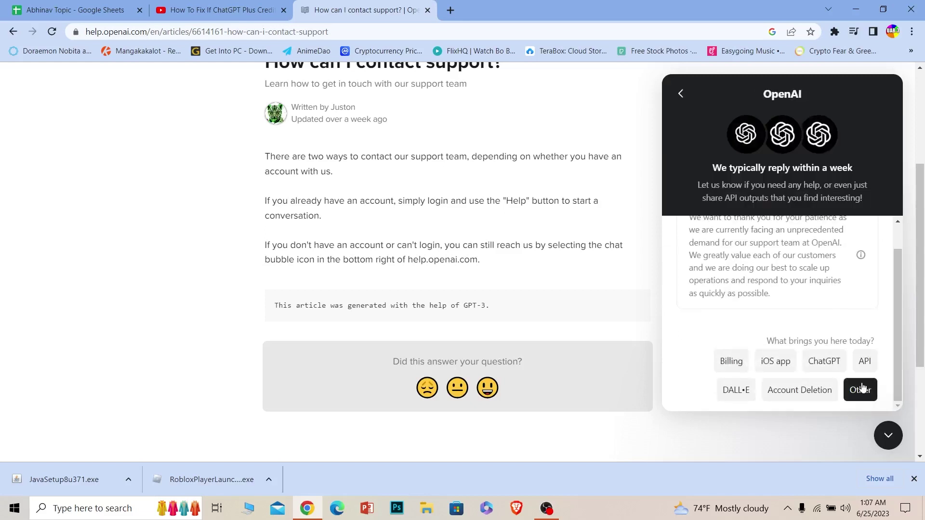
click(861, 391)
scroll(785, 280, down, 3)
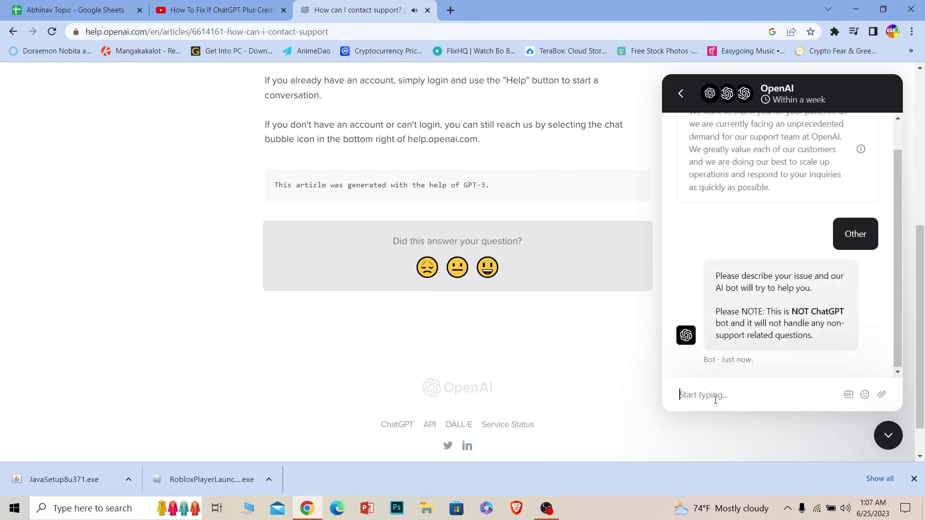
click(679, 95)
scroll(463, 166, up, 8)
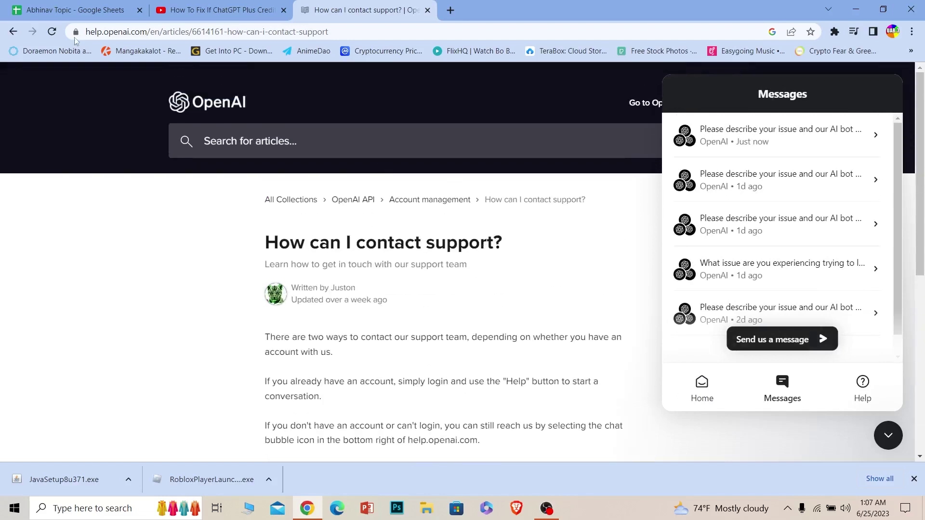